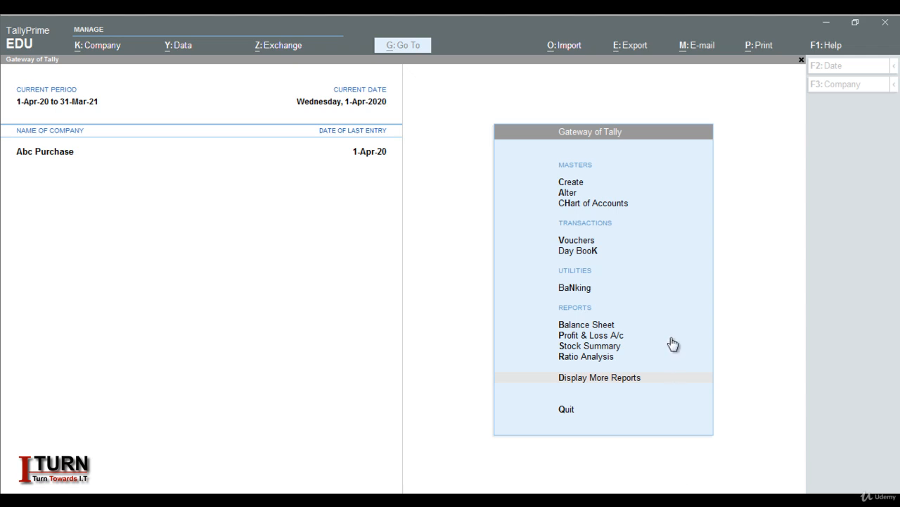
# Activate the inactive Receipt Note voucher type and open a new Receipt Note voucher
pyautogui.click(579, 240)
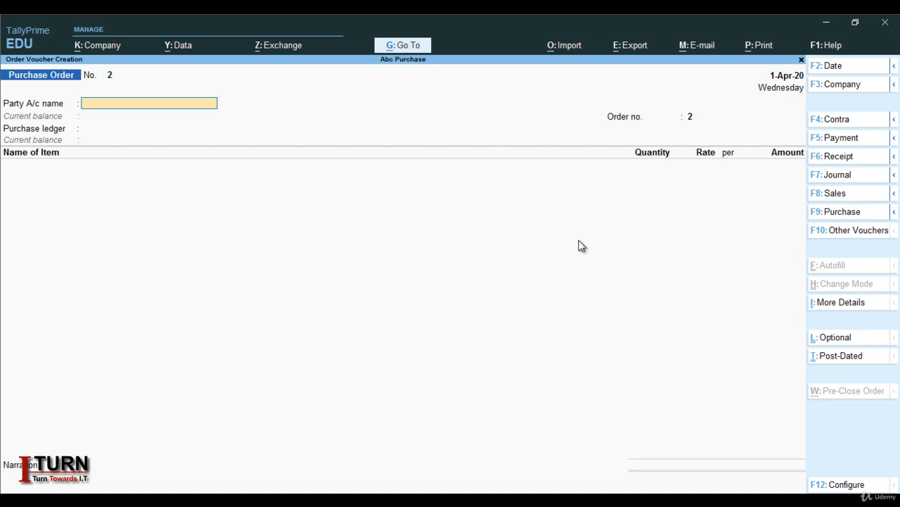
pyautogui.click(840, 229)
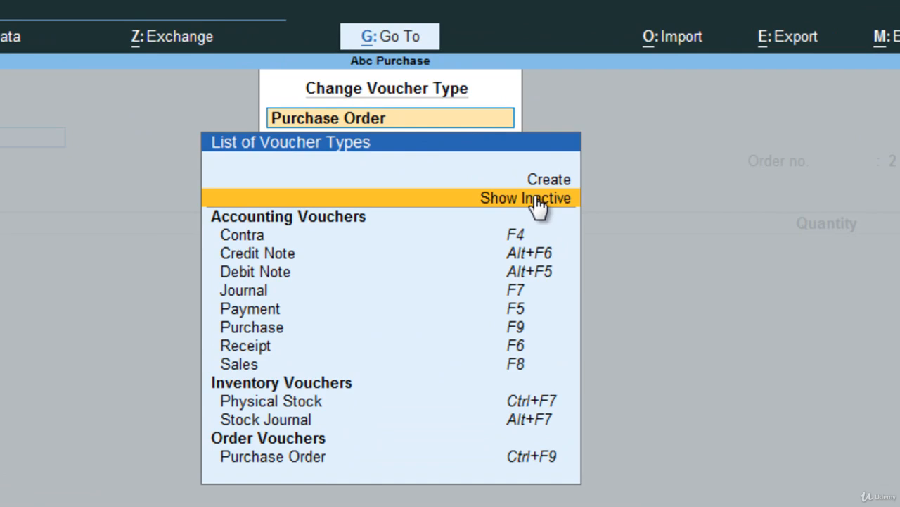
pyautogui.click(538, 200)
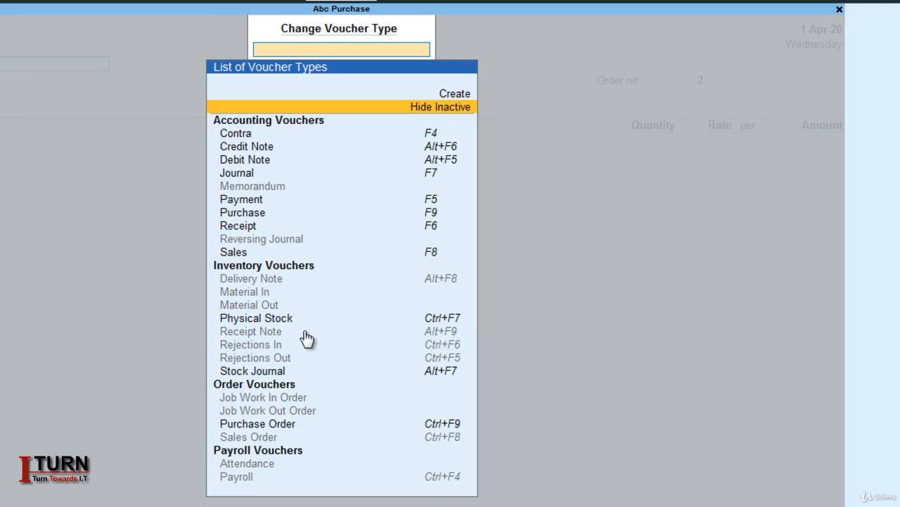
pyautogui.click(270, 331)
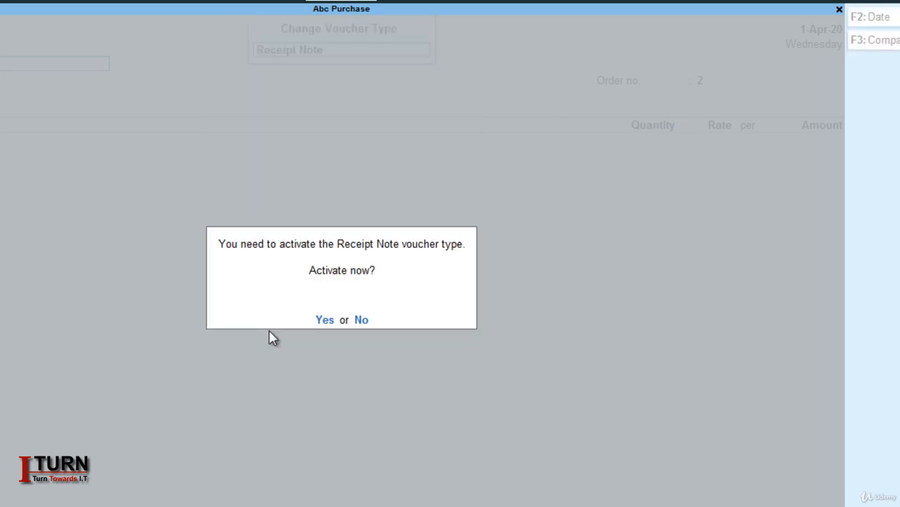
pyautogui.click(324, 320)
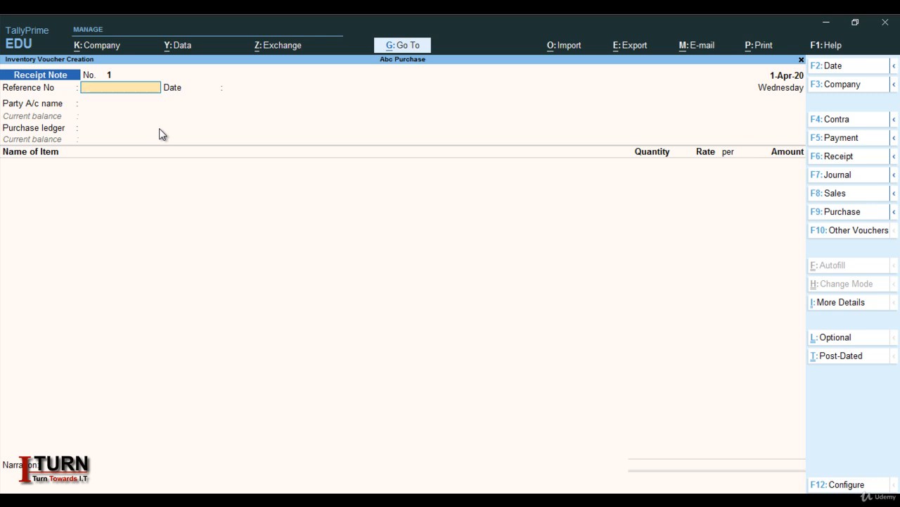
# Enter reference number 123, keep the date 1-Apr-20, and choose Ram Enterprise as the party account
pyautogui.write('123')
pyautogui.press('Return')
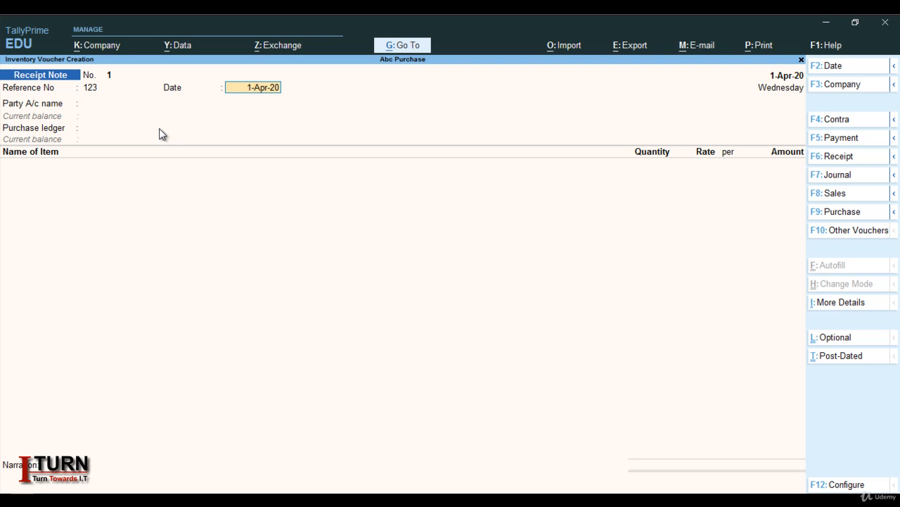
pyautogui.press('Return')
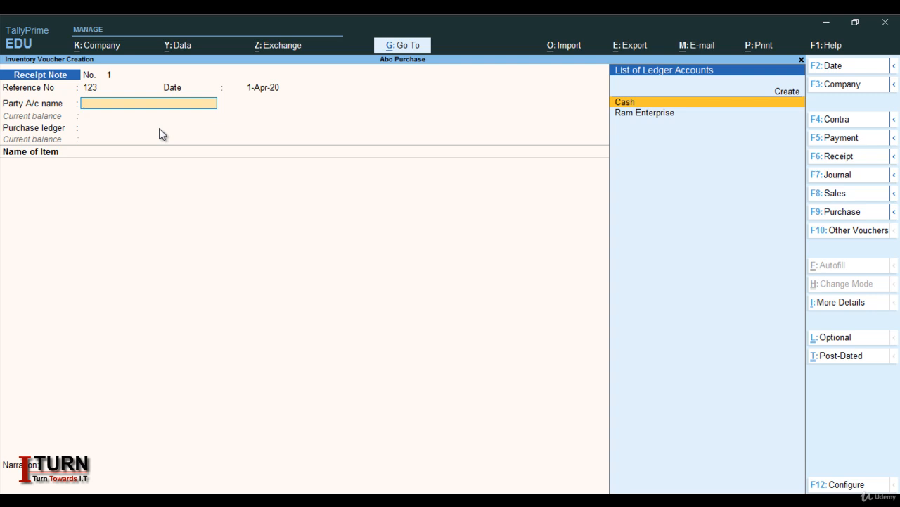
pyautogui.press('Down')
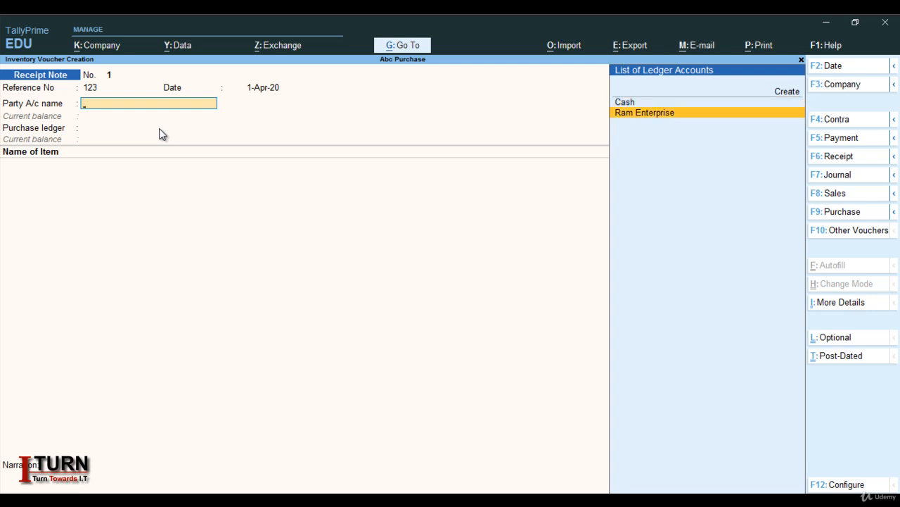
pyautogui.press('Return')
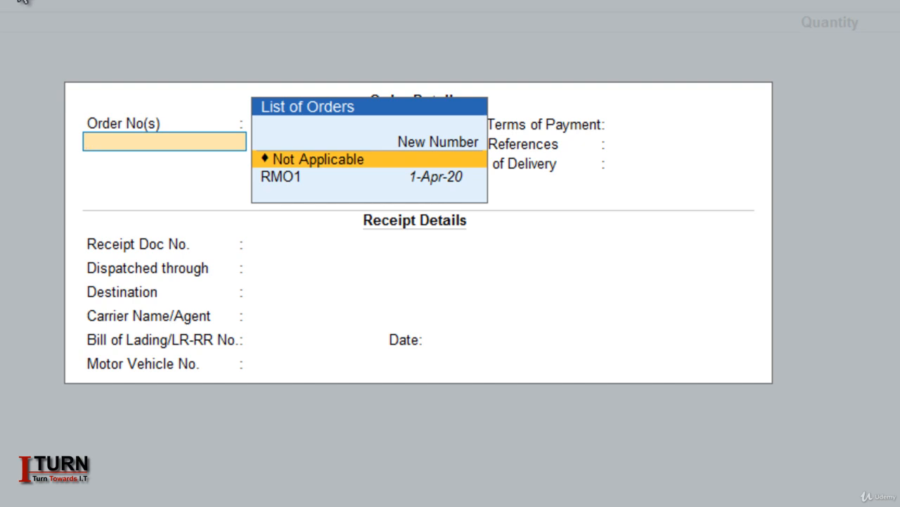
# Link the receipt note to the existing purchase order dated 1-Apr-20 and leave the receipt details blank
pyautogui.press('Down')
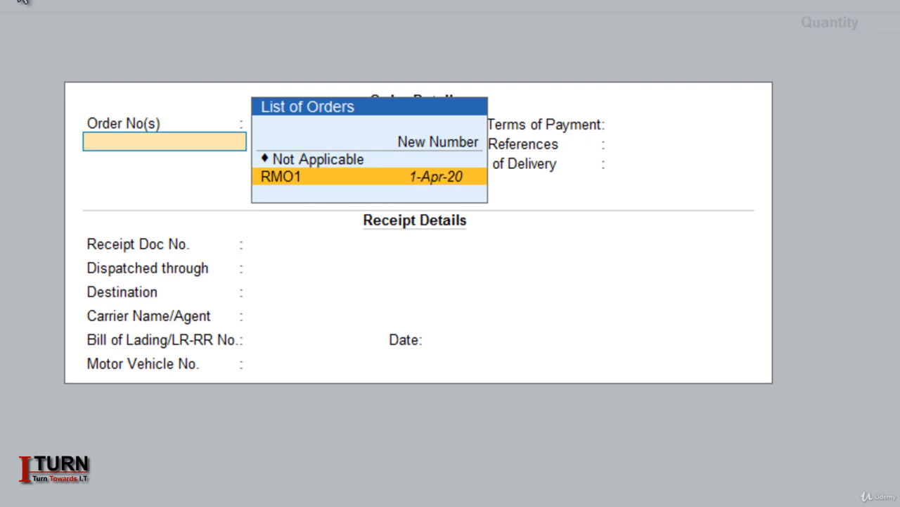
pyautogui.press('Return')
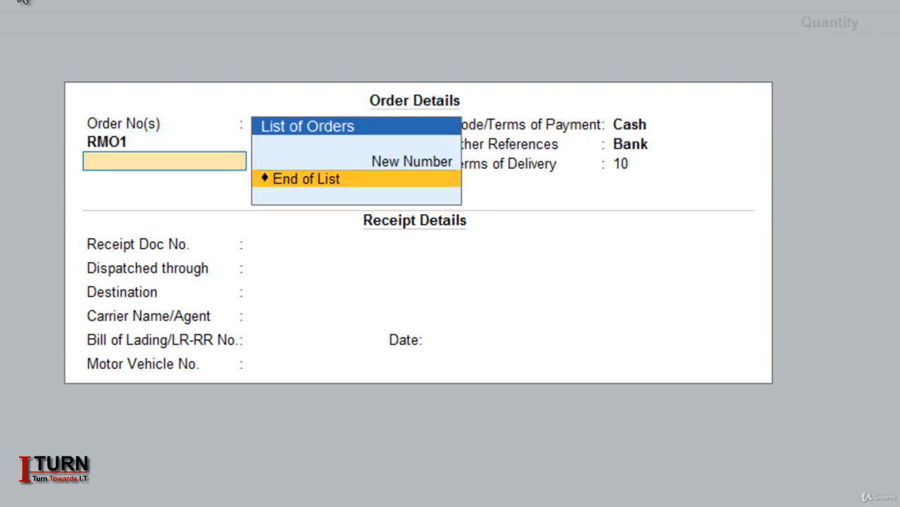
pyautogui.press('Return')
pyautogui.press('Return')
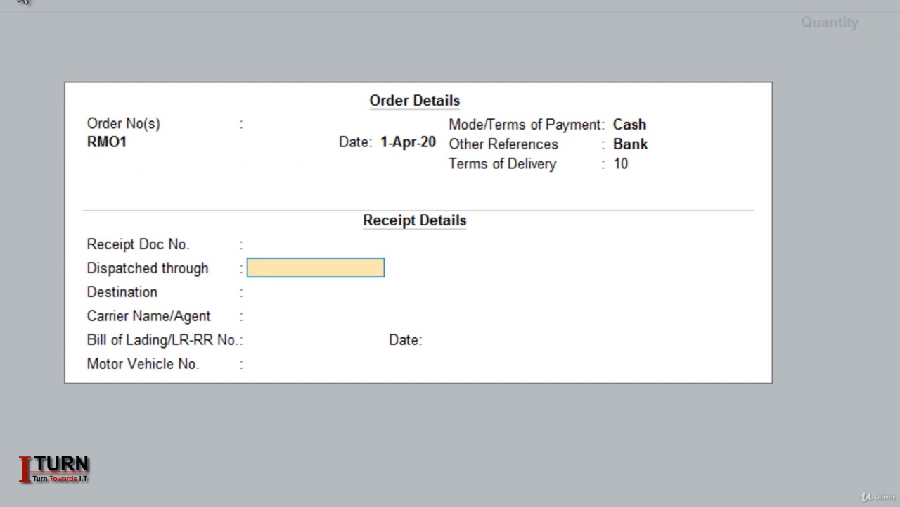
pyautogui.press('Return')
pyautogui.press('Return')
pyautogui.press('Return')
pyautogui.press('Return')
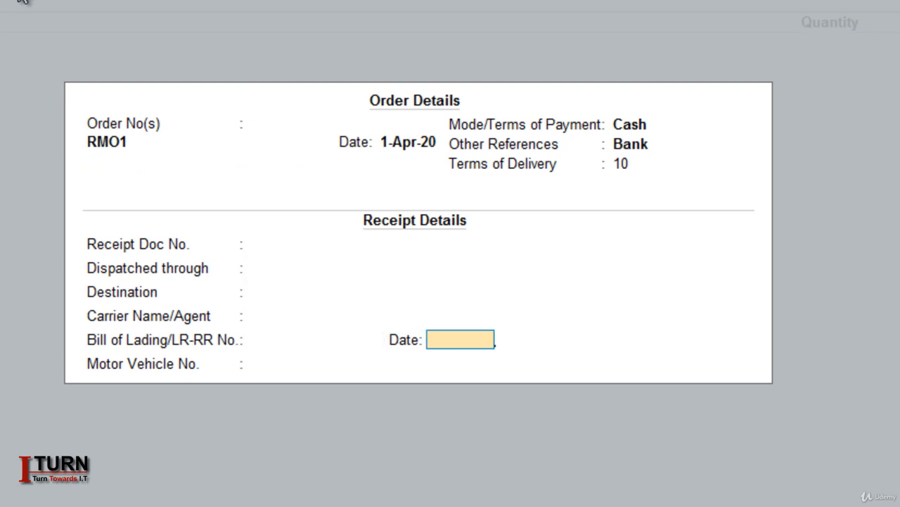
pyautogui.press('Return')
pyautogui.press('Return')
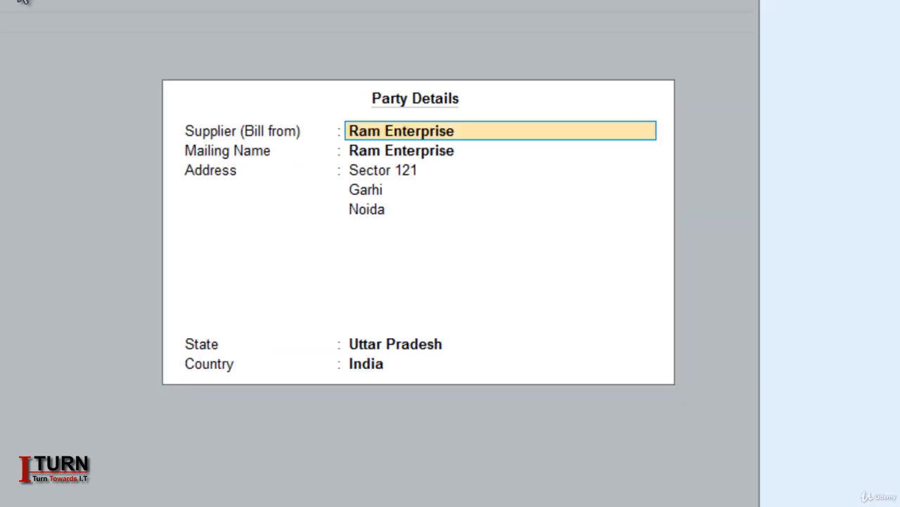
# Accept the supplier's prefilled party details, including mailing name, address, state and country
pyautogui.press('Return')
pyautogui.press('Return')
pyautogui.press('Return')
pyautogui.press('Return')
pyautogui.press('Return')
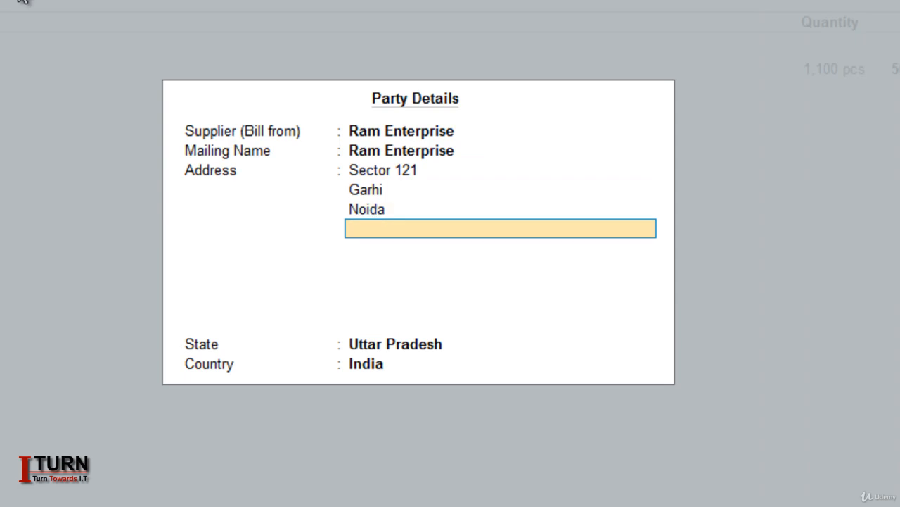
pyautogui.press('Return')
pyautogui.press('Return')
pyautogui.press('Return')
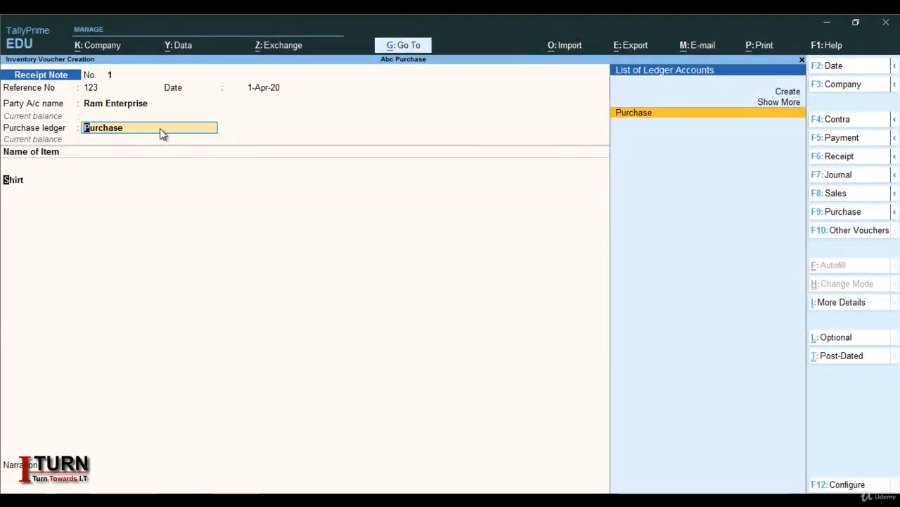
# Keep the Purchase ledger and allocate the Shirt item, 1,100 pcs at 500.00, to tracking number 1 and the linked order
pyautogui.press('Return')
pyautogui.press('Return')
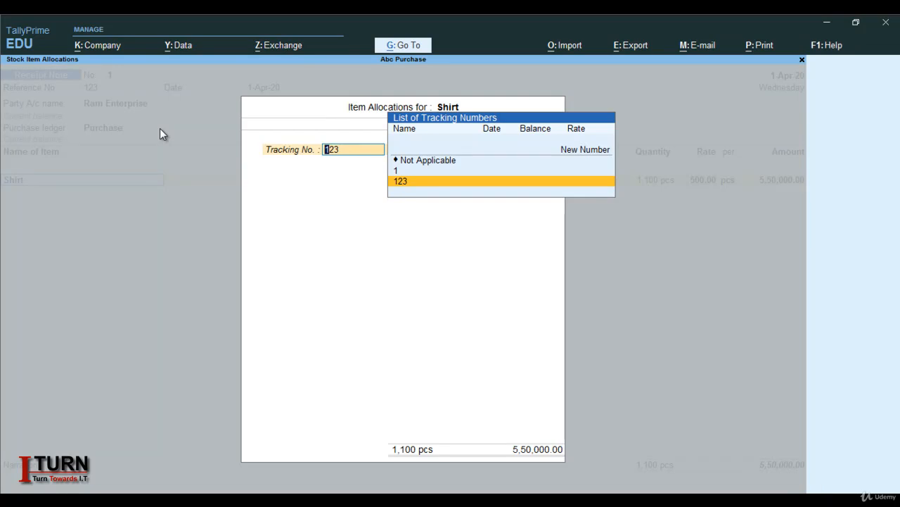
pyautogui.press('Up')
pyautogui.press('Return')
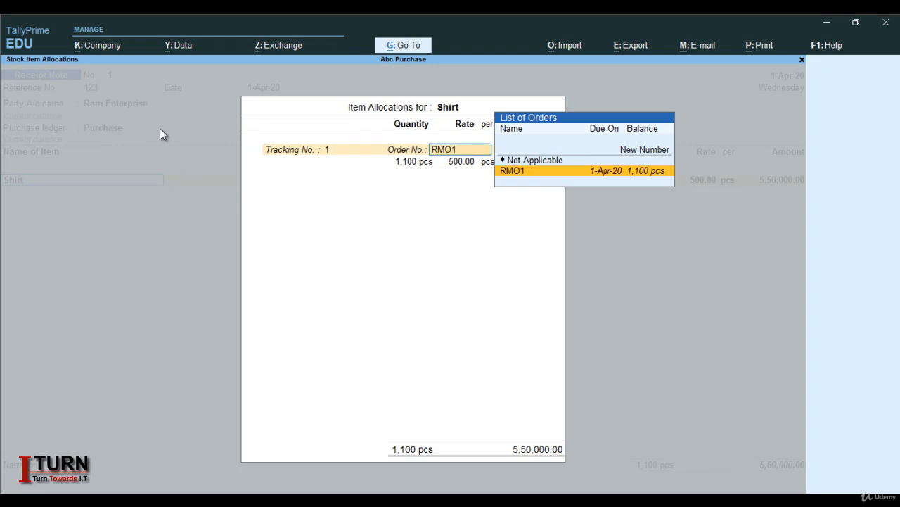
pyautogui.press('Return')
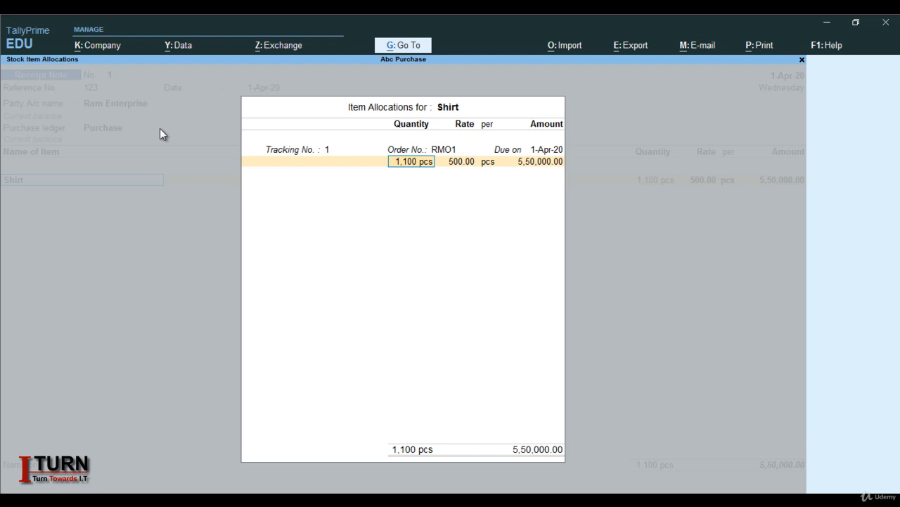
pyautogui.press('Return')
pyautogui.press('Return')
pyautogui.press('Return')
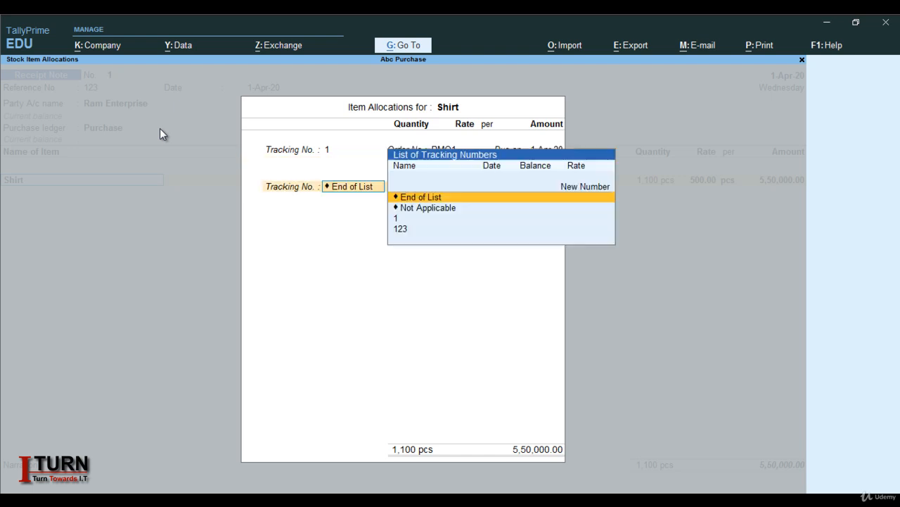
pyautogui.press('Return')
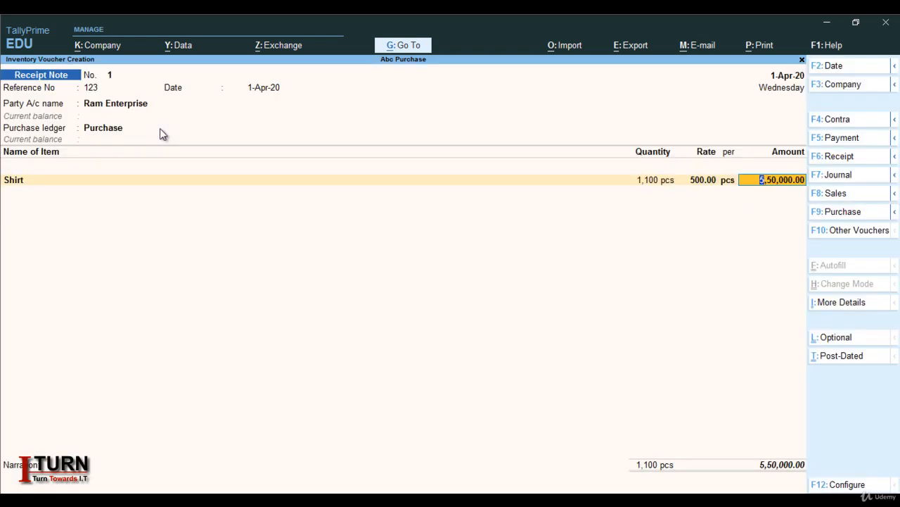
# Accept the Shirt amount, end the item list, save the receipt note without narration, and leave voucher entry
pyautogui.press('Return')
pyautogui.press('Return')
pyautogui.press('Return')
pyautogui.press('Return')
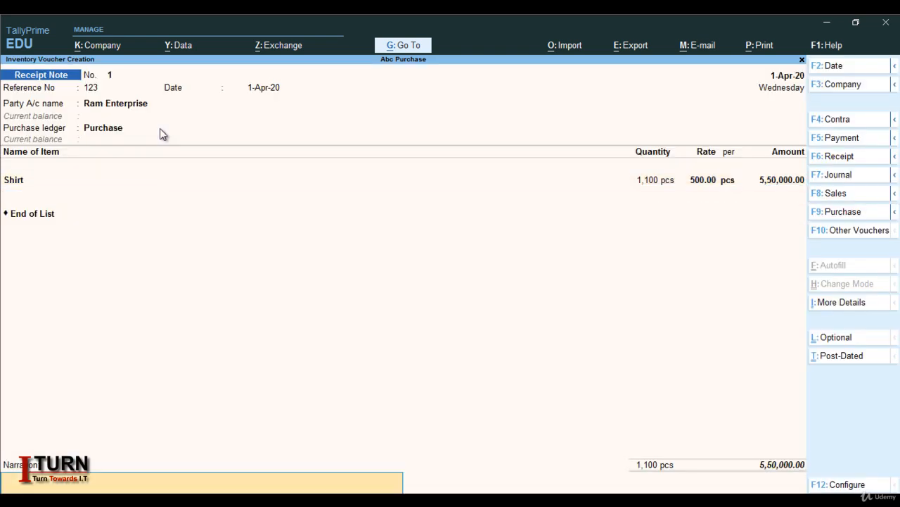
pyautogui.press('Return')
pyautogui.press('Return')
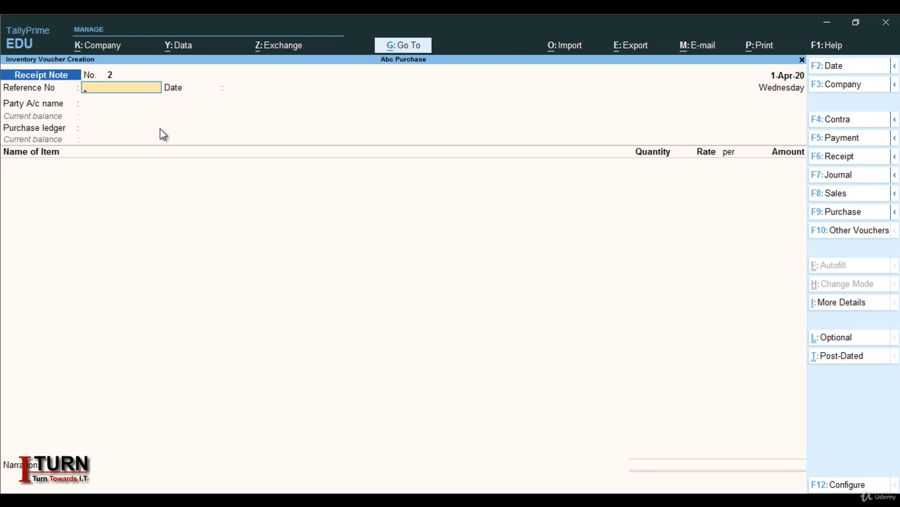
pyautogui.press('Escape')
pyautogui.press('Return')
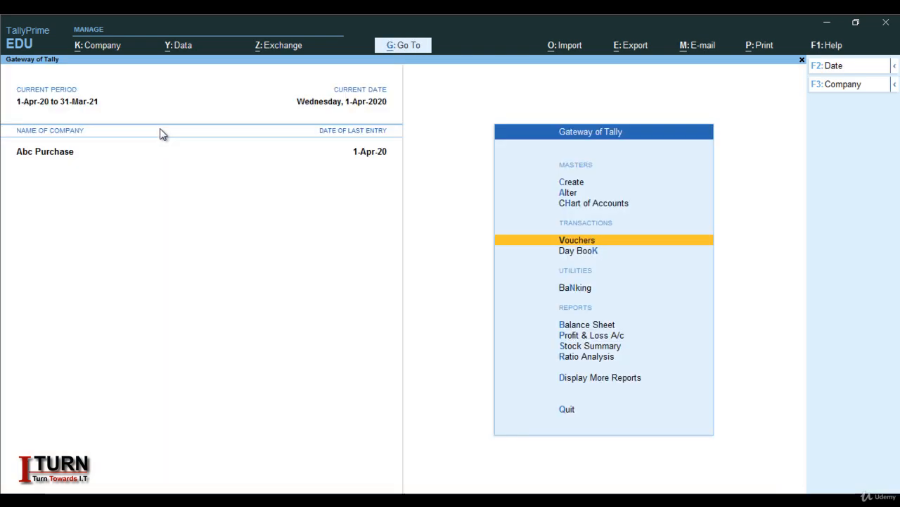
# Check the Shirt's closing quantity, rate and value in the Stock Summary report
pyautogui.press('Down')
pyautogui.press('Down')
pyautogui.press('Down')
pyautogui.press('Down')
pyautogui.press('Down')
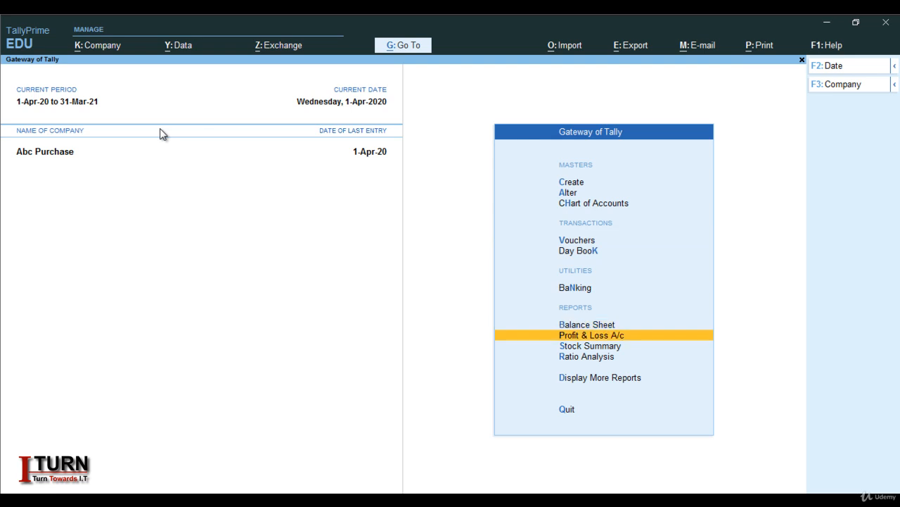
pyautogui.press('Return')
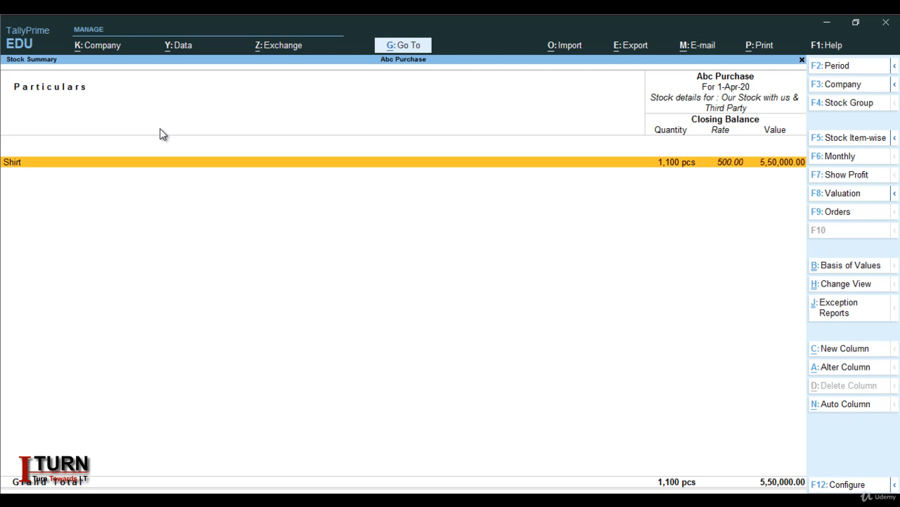
pyautogui.press('Escape')
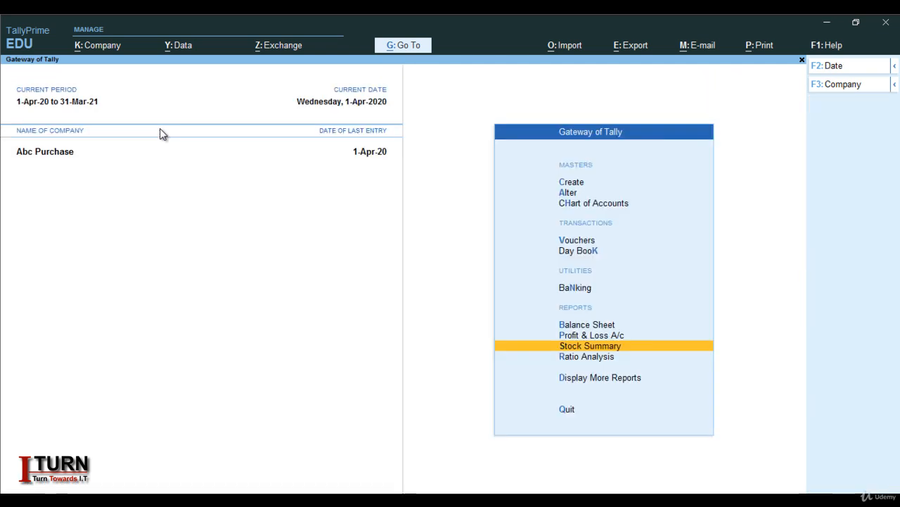
# Open the Statements of Inventory reports under Display More Reports
pyautogui.press('Down')
pyautogui.press('Down')
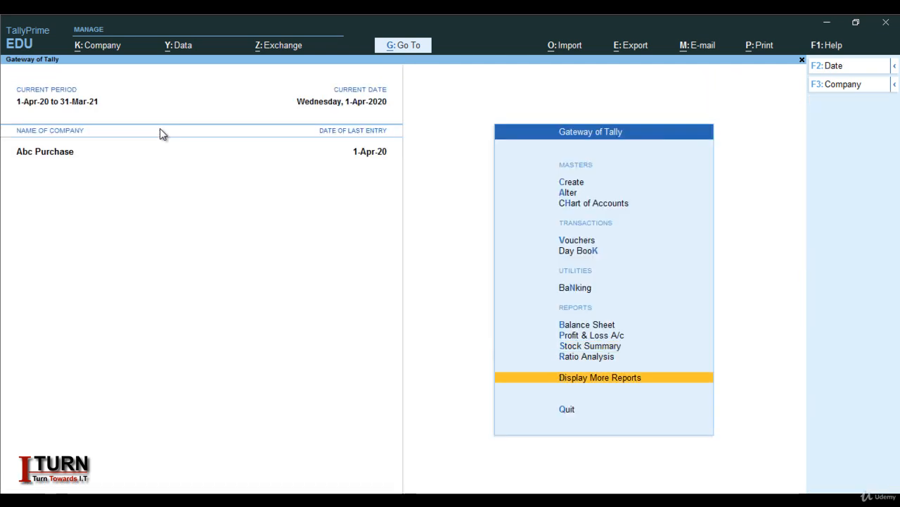
pyautogui.press('Return')
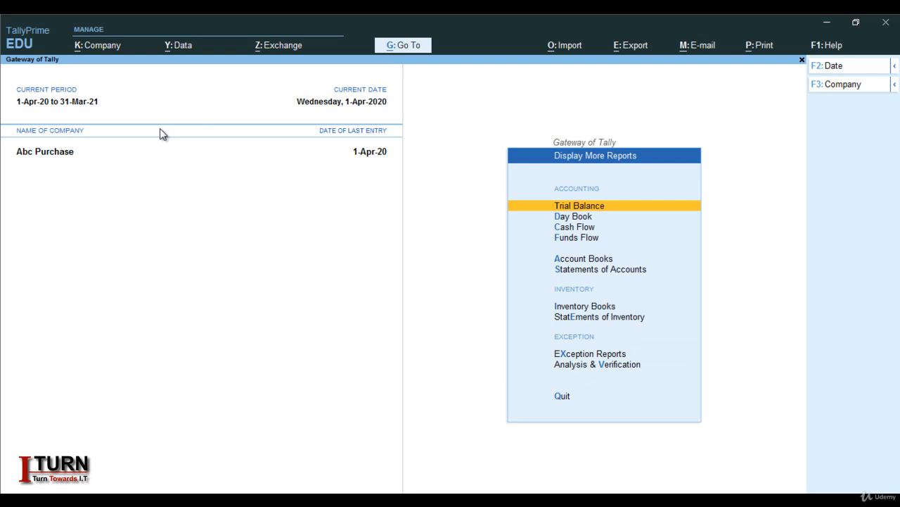
pyautogui.press('Down')
pyautogui.press('Down')
pyautogui.press('Down')
pyautogui.press('Down')
pyautogui.press('Down')
pyautogui.press('Down')
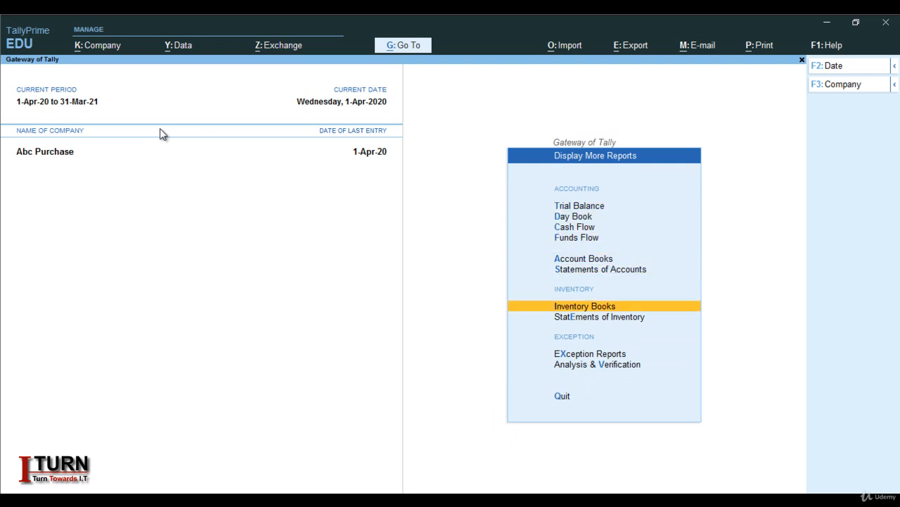
pyautogui.press('Down')
pyautogui.press('Return')
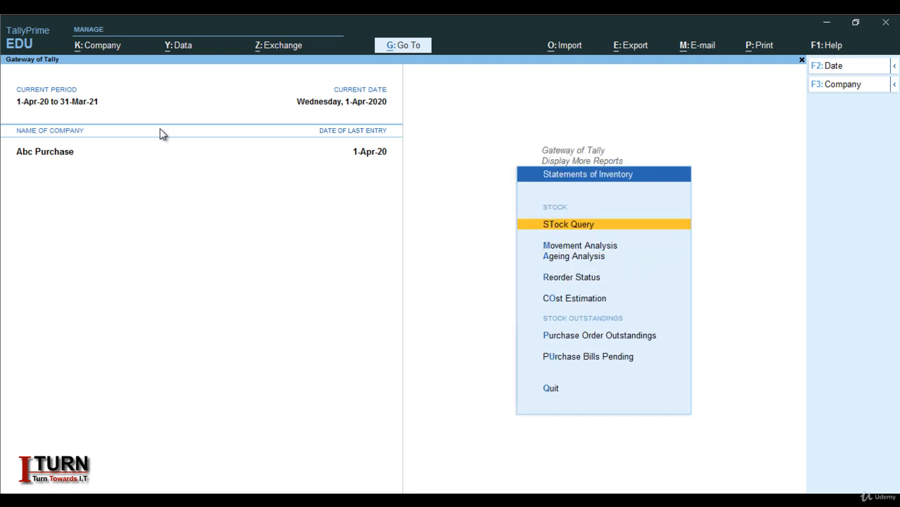
# Check Purchase Order Outstandings for all orders, then return to the inventory statements
pyautogui.press('Down')
pyautogui.press('Down')
pyautogui.press('Down')
pyautogui.press('Down')
pyautogui.press('Down')
pyautogui.press('Down')
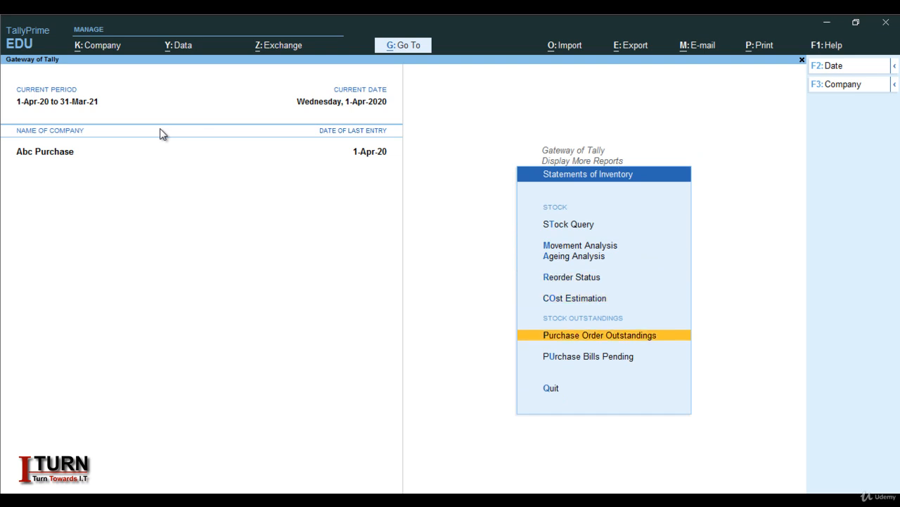
pyautogui.press('Up')
pyautogui.press('Return')
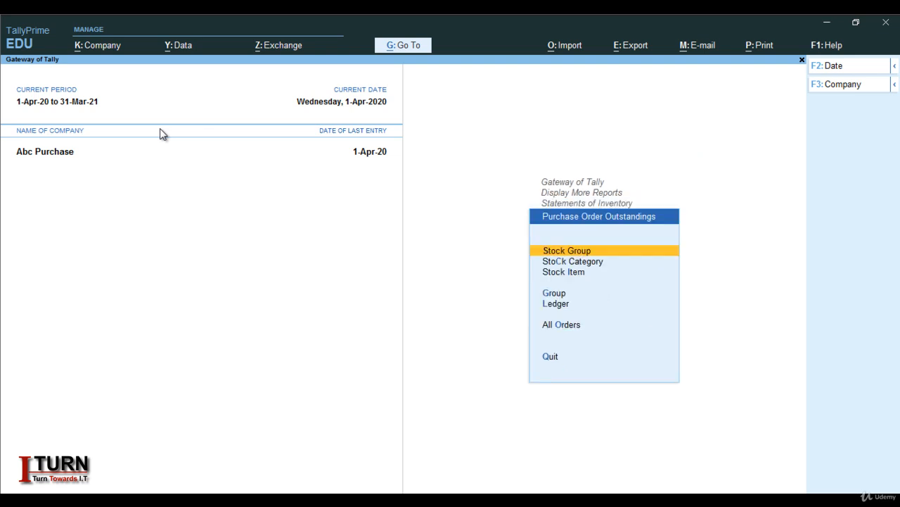
pyautogui.press('Down')
pyautogui.press('Down')
pyautogui.press('Down')
pyautogui.press('Down')
pyautogui.press('Down')
pyautogui.press('Return')
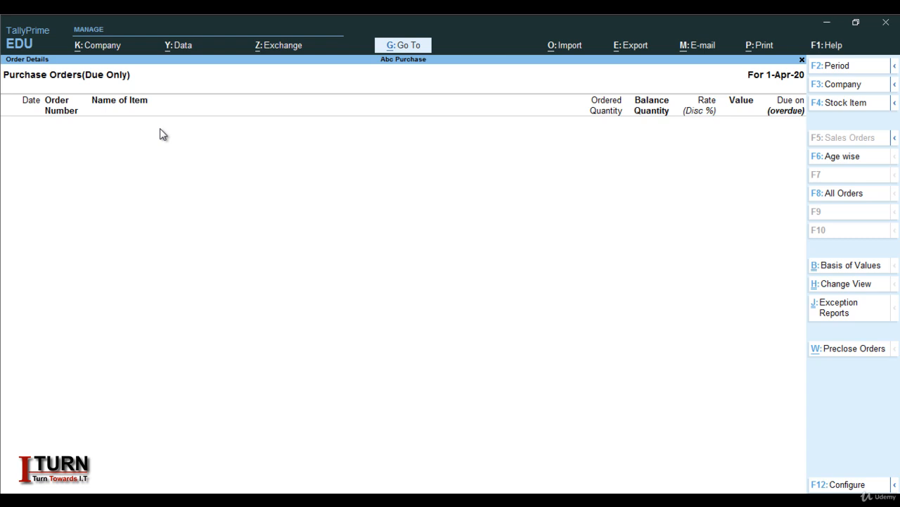
pyautogui.press('Escape')
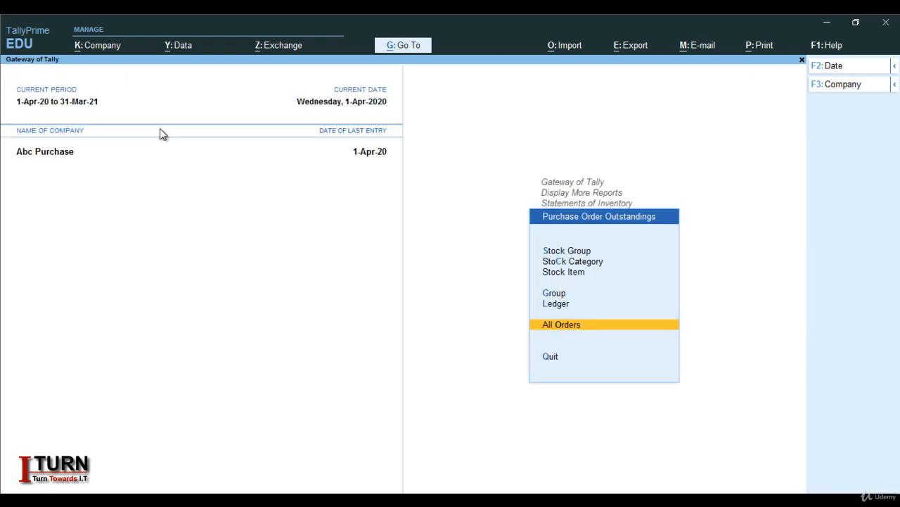
pyautogui.press('Escape')
# Review the Purchase Bills Pending report for goods received without bills, then return to the Gateway of Tally
pyautogui.press('Down')
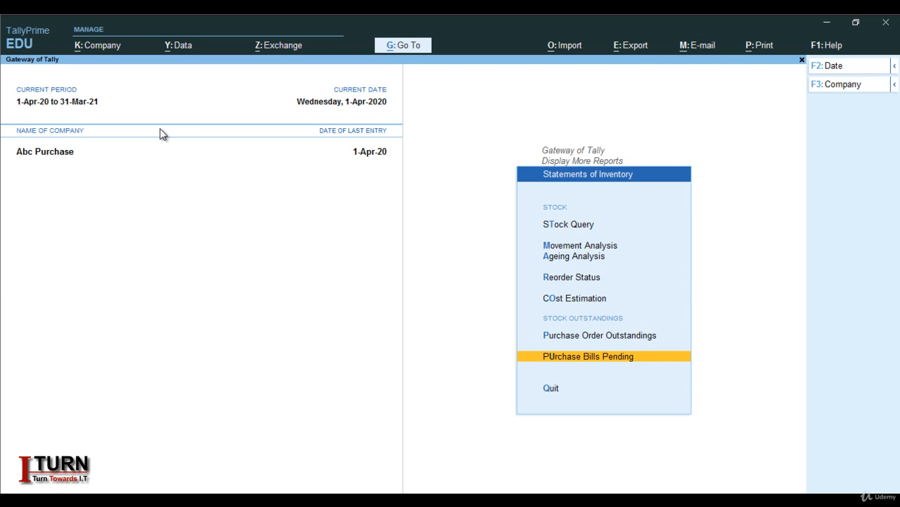
pyautogui.press('Return')
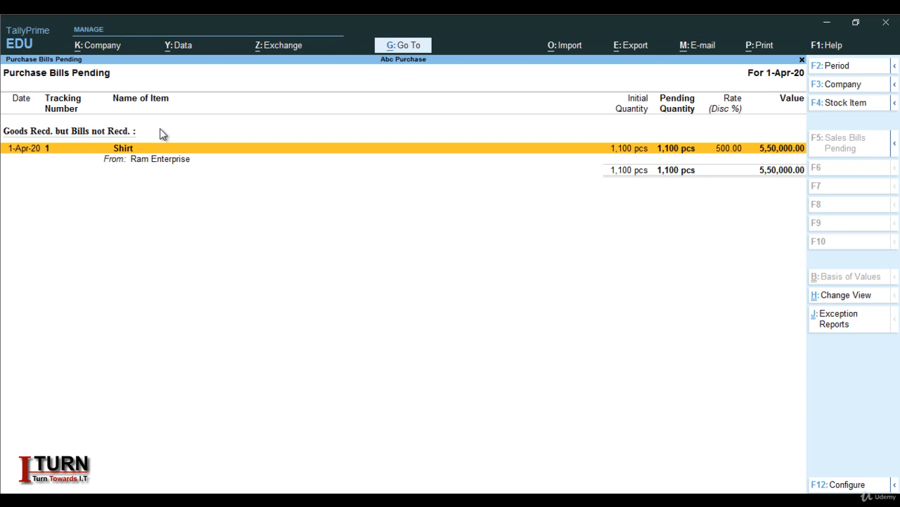
pyautogui.press('Escape')
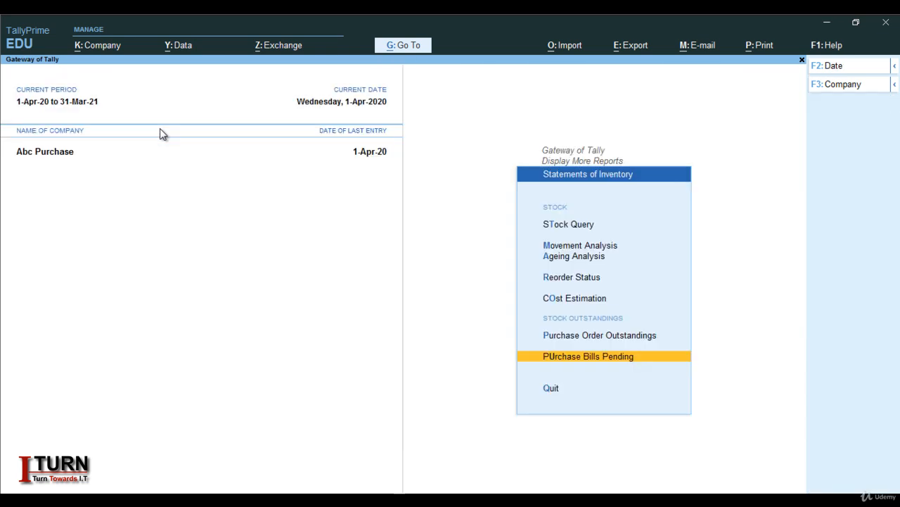
pyautogui.press('Escape')
pyautogui.press('Escape')
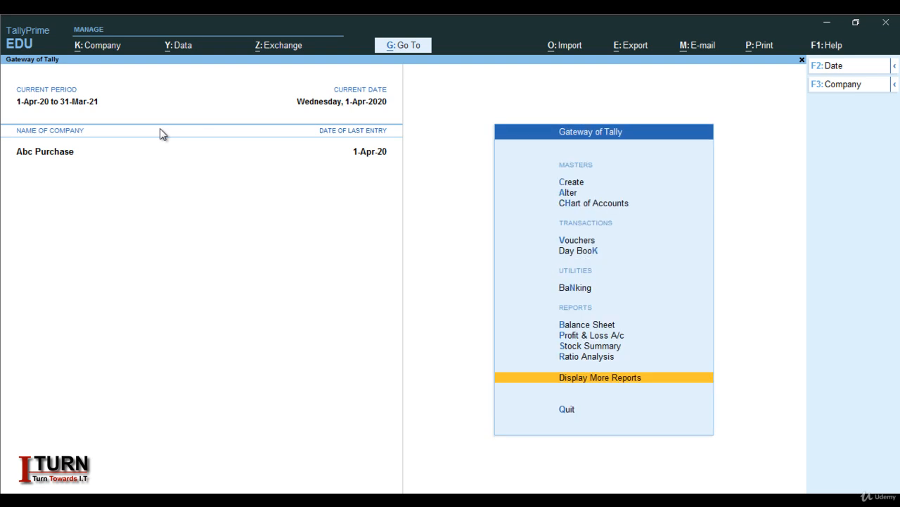